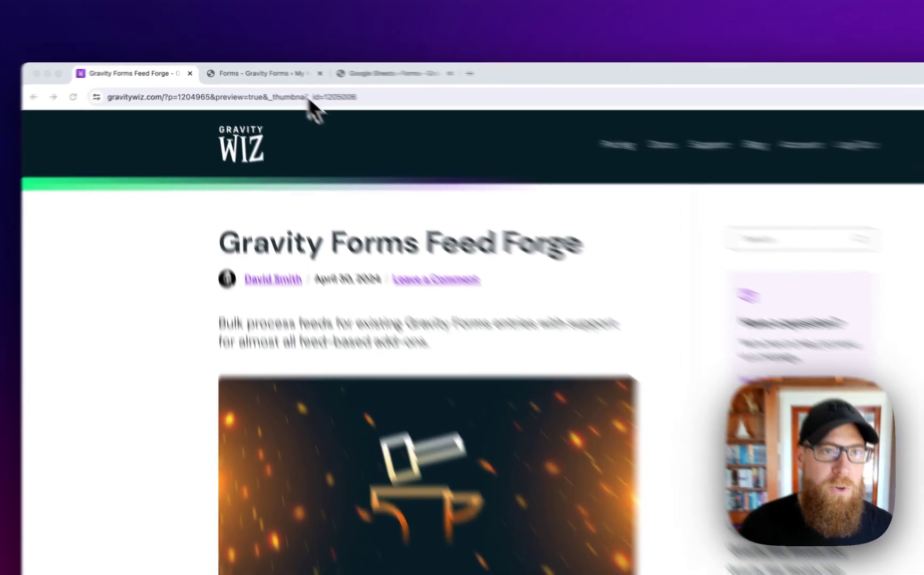
Open the Sample Data Form's entries list and scroll through its 1,000 entries across 50 pages
left_click(257, 71)
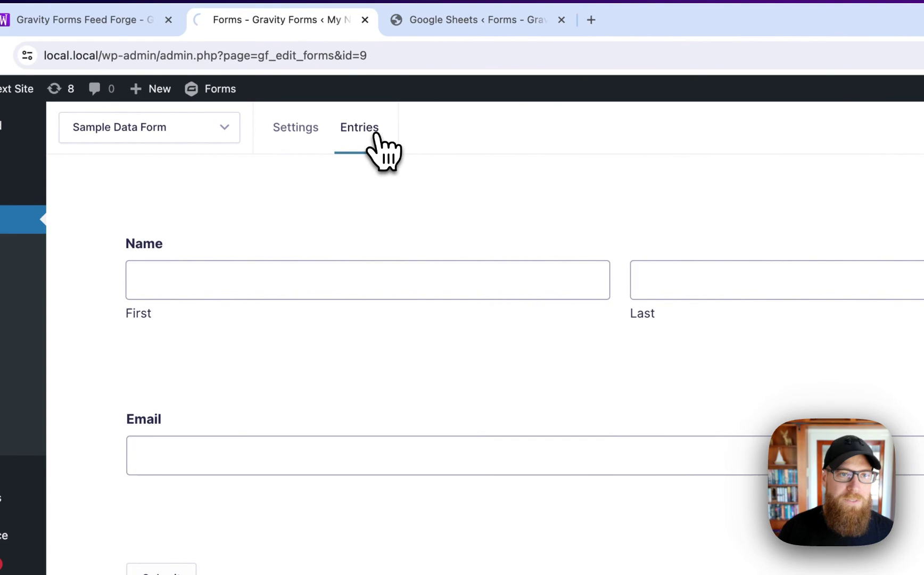
left_click(291, 127)
left_click(420, 200)
left_click(295, 317)
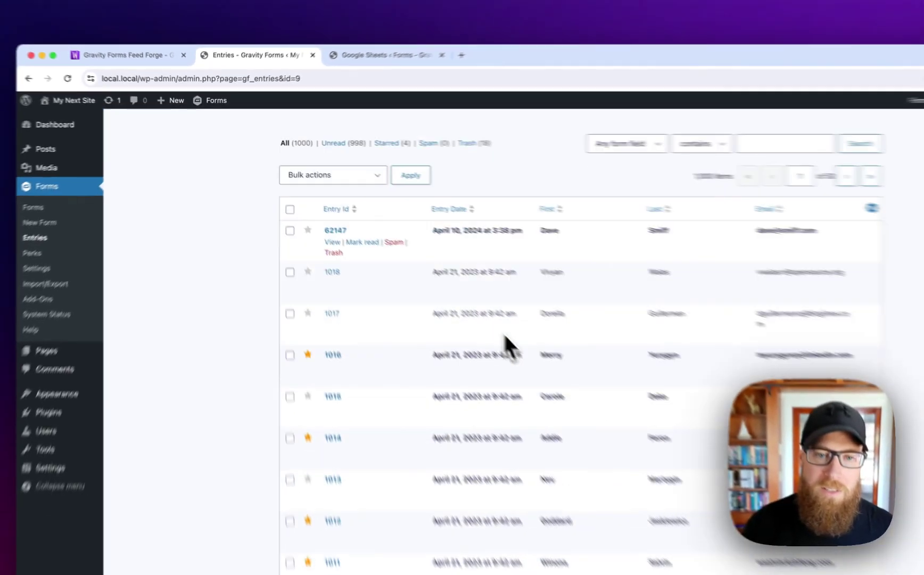
scroll(443, 289, "down", 15)
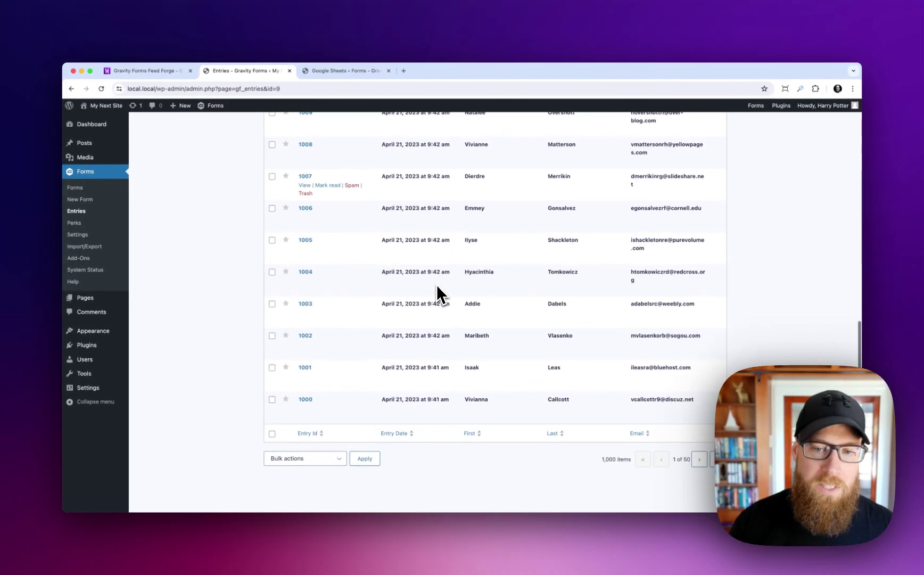
scroll(436, 286, "up", 15)
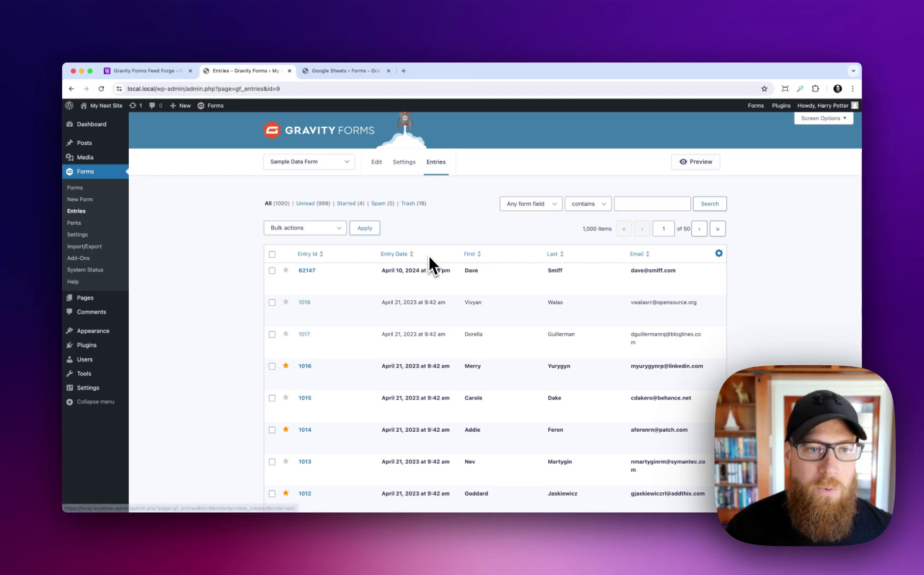
Go to the Google Sheets feed settings and open the linked Export for My Intern Frodo spreadsheet
left_click(353, 71)
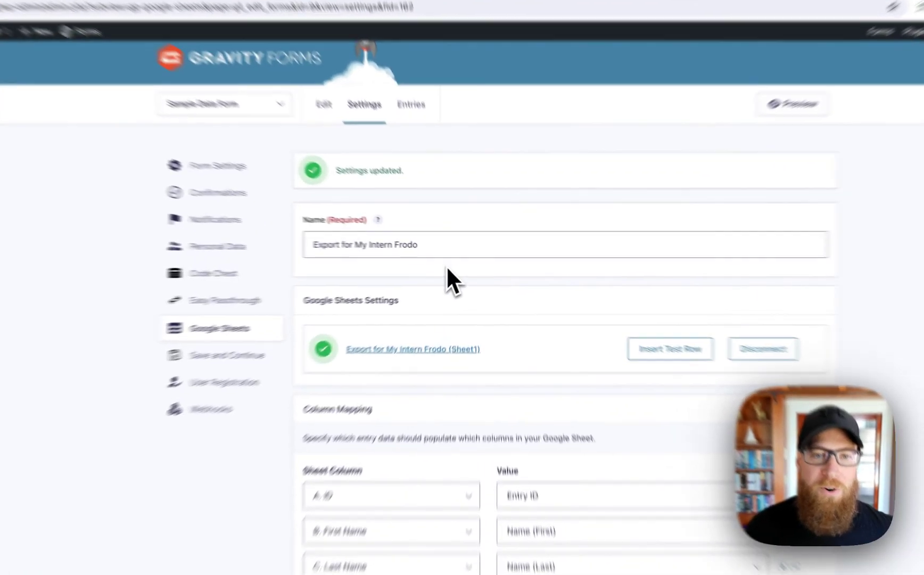
left_click(455, 259)
scroll(455, 259, "down", 5)
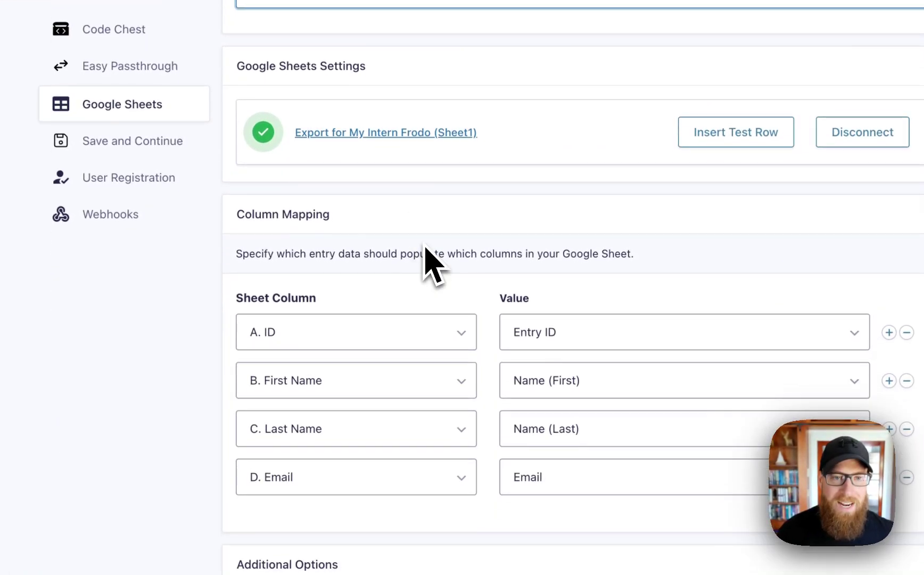
left_click(361, 136)
Review the Column Mapping, leaving ID, first name, last name and Email mapped
scroll(381, 254, "down", 2)
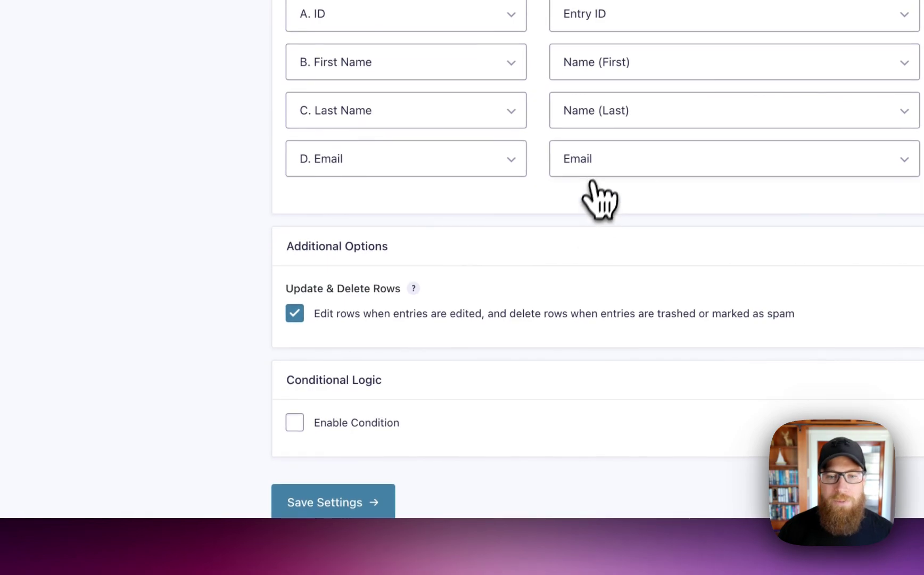
left_click(593, 165)
left_click(507, 200)
scroll(513, 213, "down", 3)
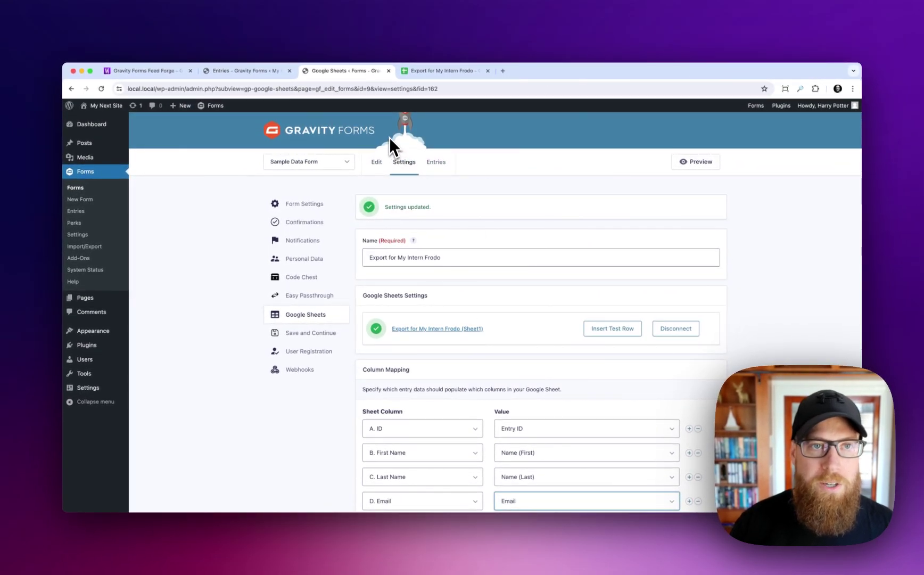
Check the Export for My Intern Frodo sheet has only ID, First Name, Last Name, Email headers, then return to entries
left_click(437, 71)
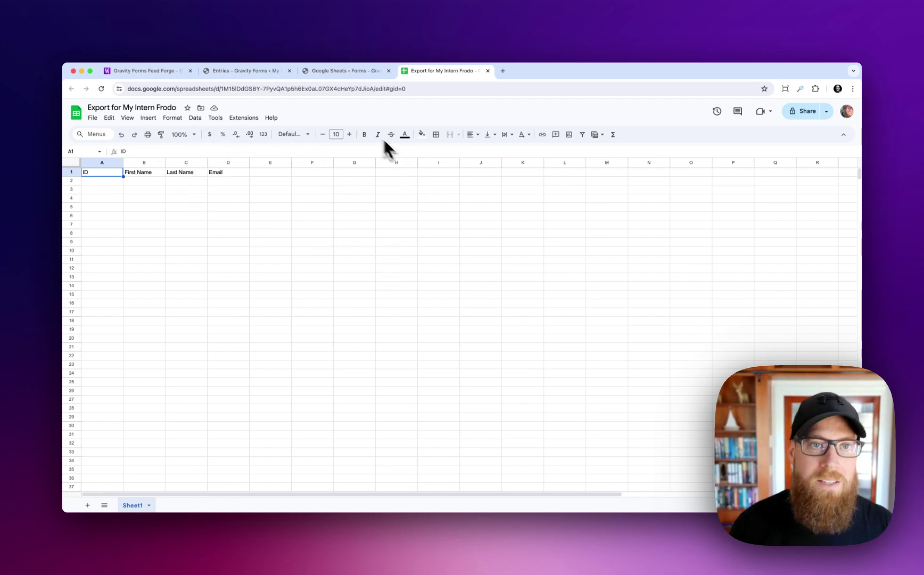
left_click(274, 70)
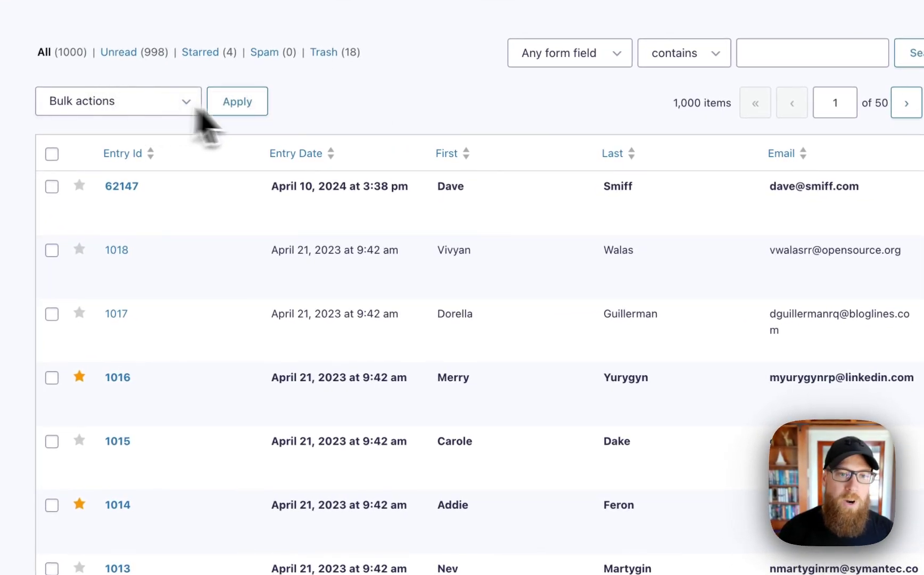
Tick select-all on the page and extend the selection to all 1000 Sample Data Form entries
left_click(178, 107)
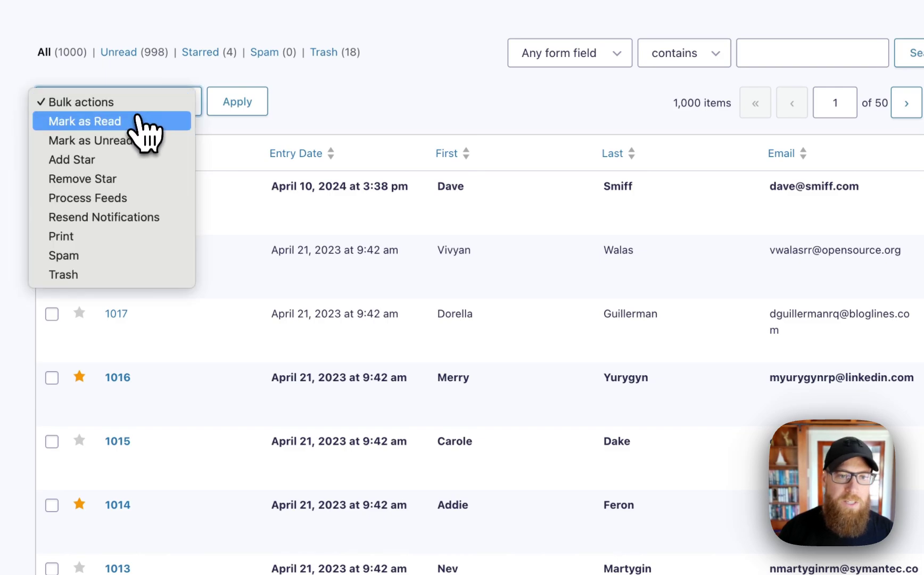
left_click(334, 132)
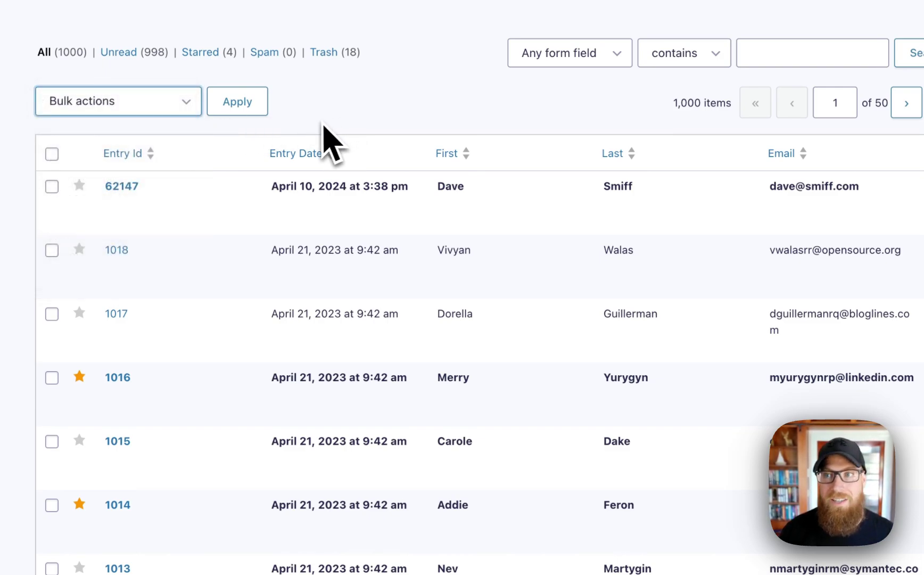
left_click(51, 154)
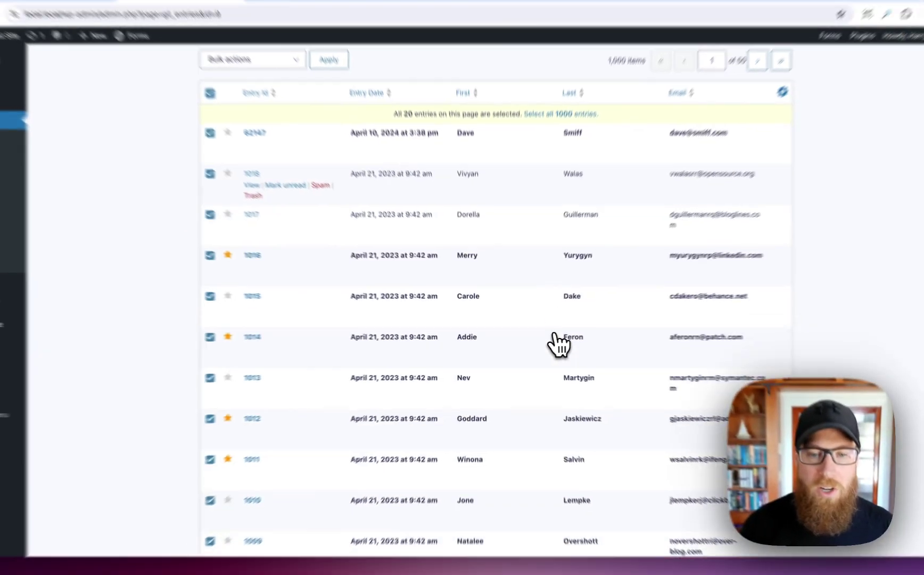
scroll(551, 344, "down", 5)
scroll(543, 346, "down", 5)
scroll(543, 345, "up", 10)
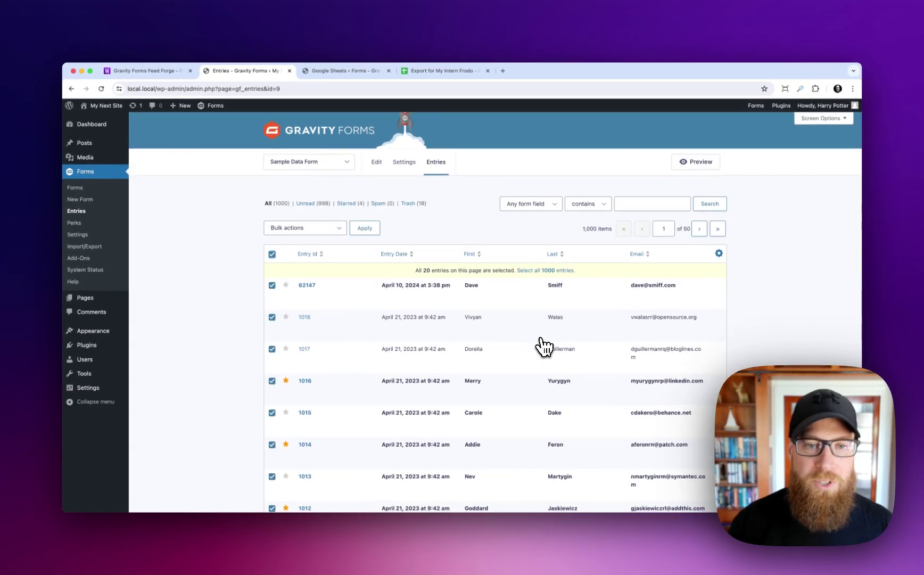
mouse_move(541, 338)
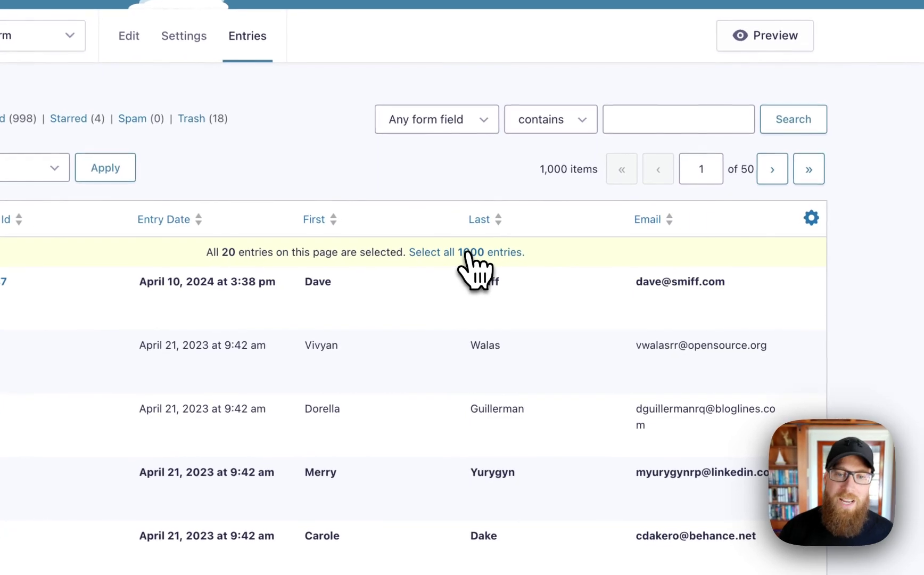
left_click(464, 253)
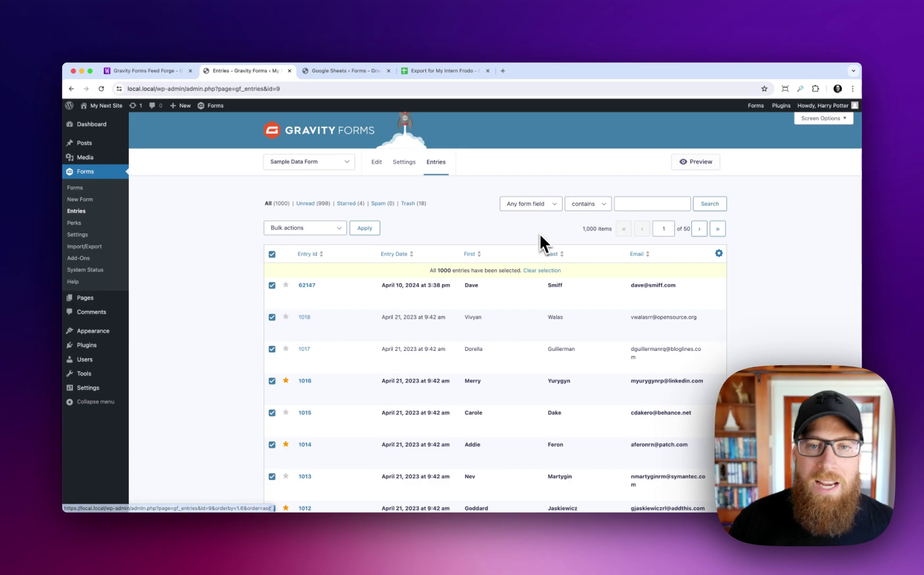
left_click(530, 203)
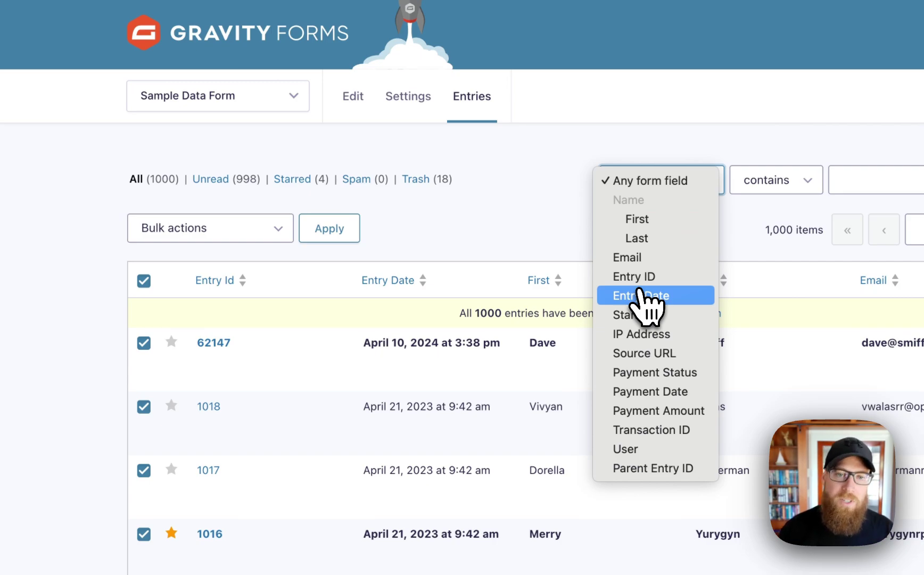
left_click(563, 253)
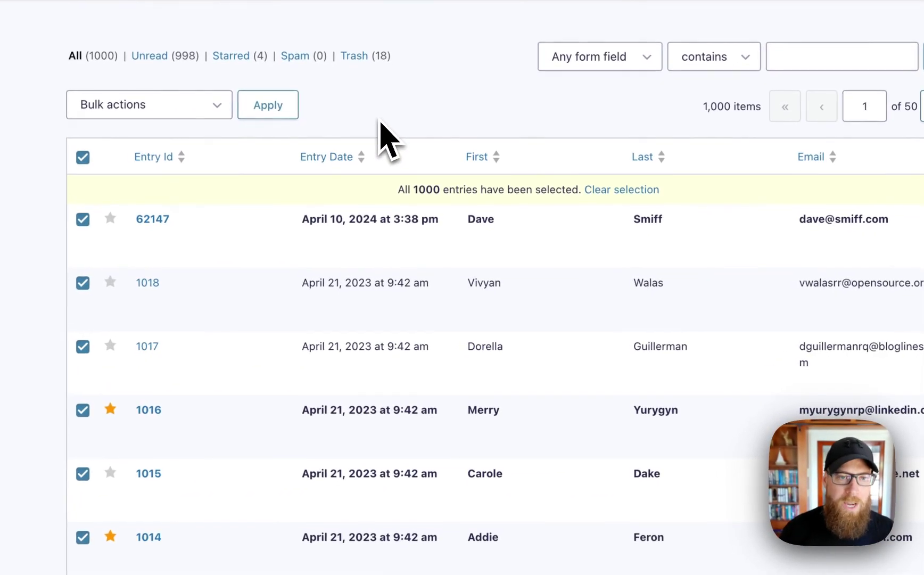
Run the Process Feeds bulk action with the 'Google Sheets: Export for My Intern Frodo' feed on all entries
left_click(210, 109)
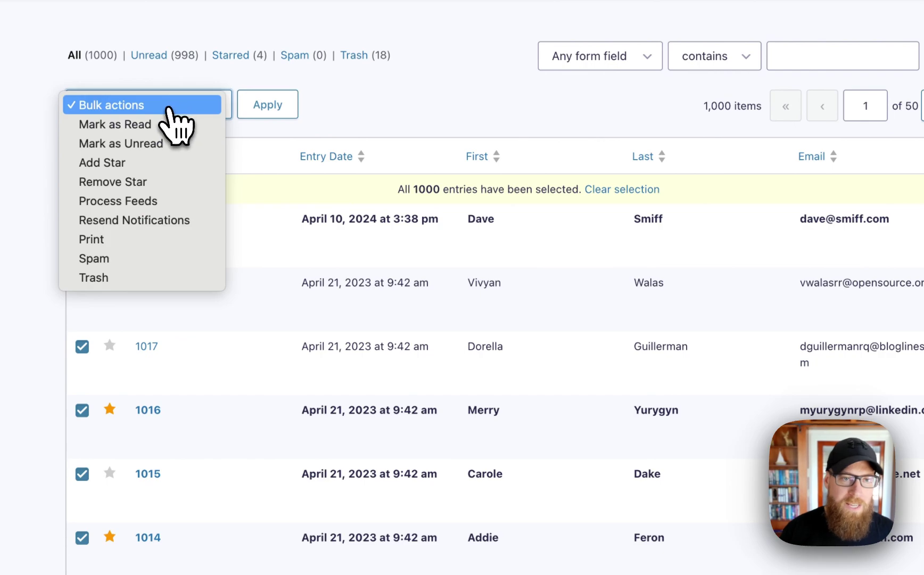
left_click(135, 201)
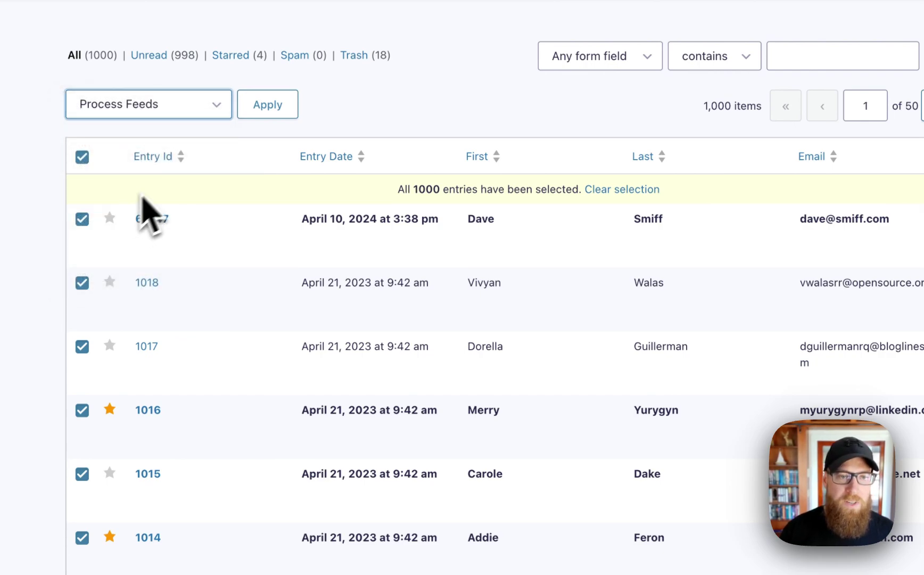
left_click(273, 106)
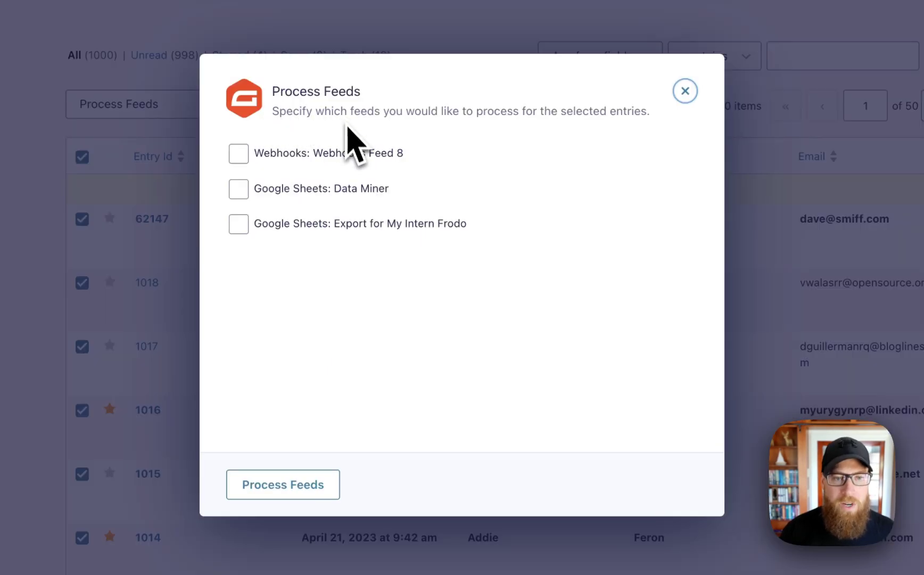
left_click(320, 225)
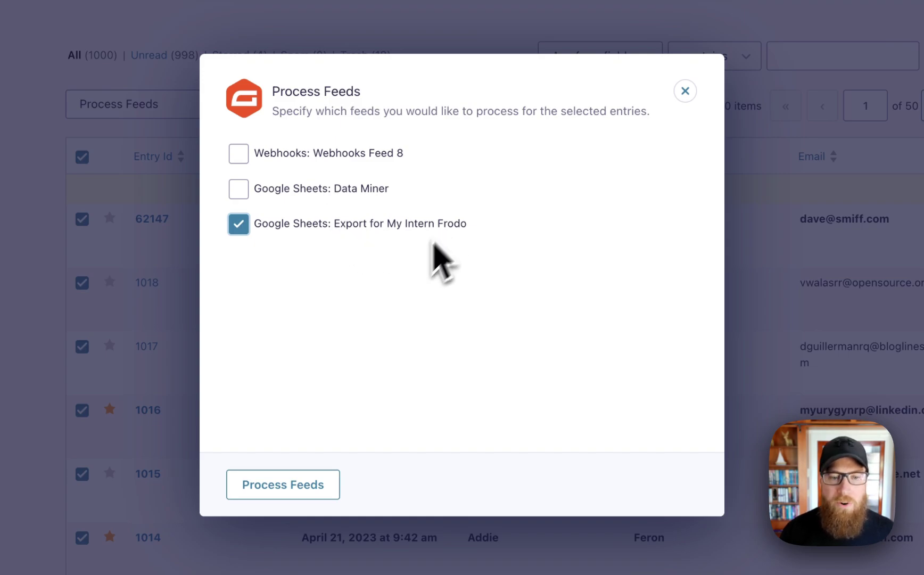
left_click(288, 482)
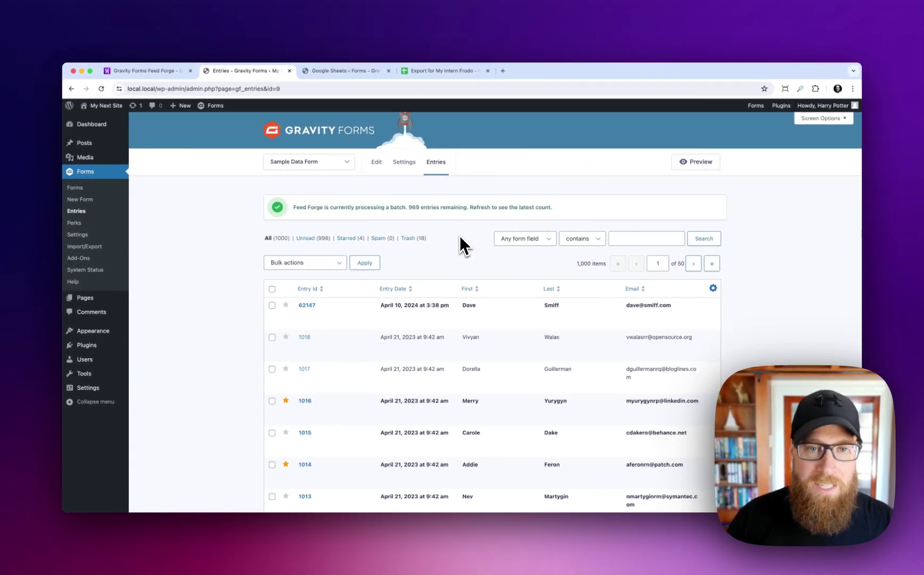
Scroll the Export for My Intern Frodo sheet as exported rows fill in, reaching ID 839 at row 40
left_click(440, 73)
scroll(414, 257, "down", 3)
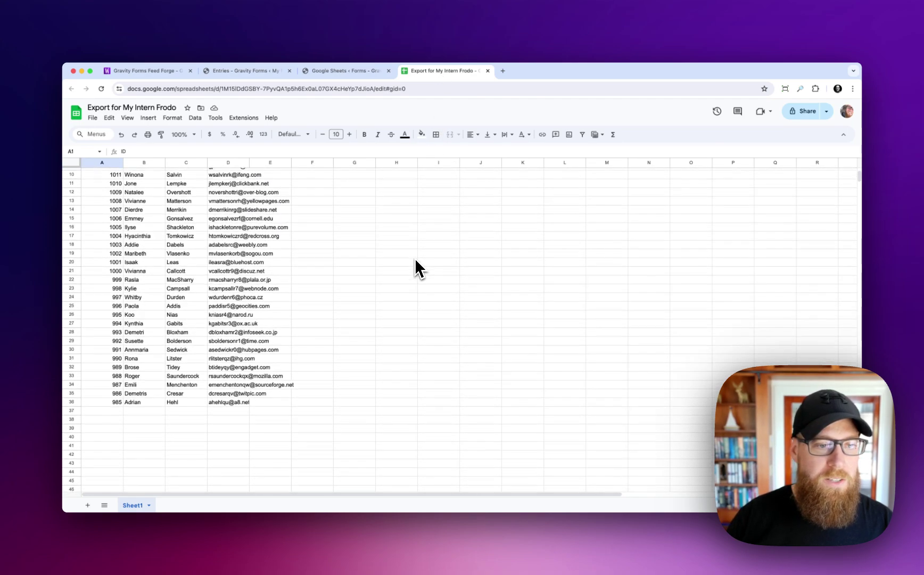
scroll(414, 257, "up", 3)
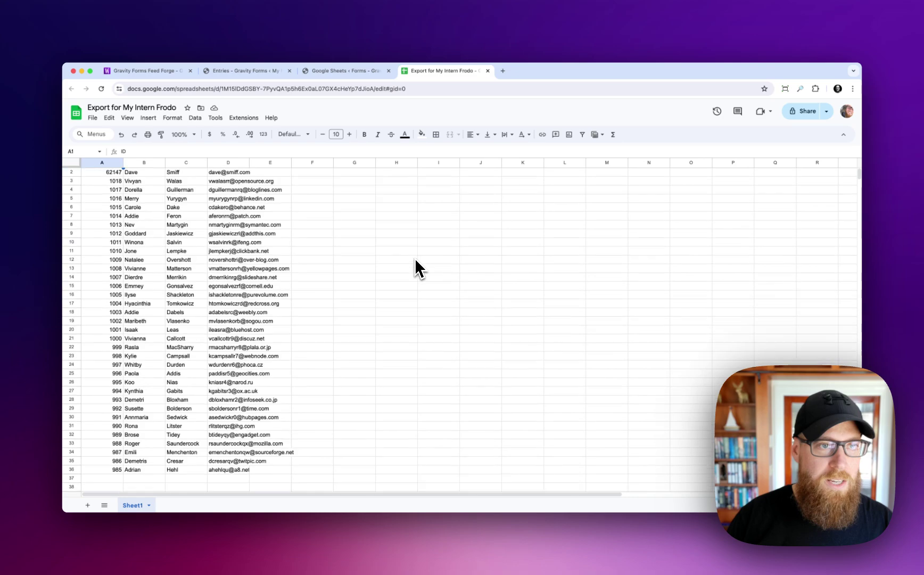
scroll(415, 260, "down", 3)
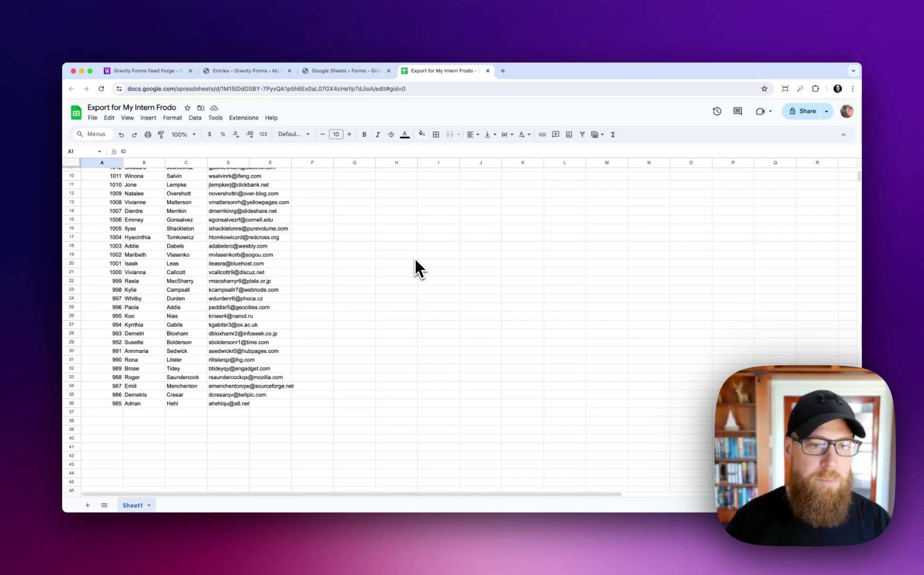
scroll(415, 260, "up", 3)
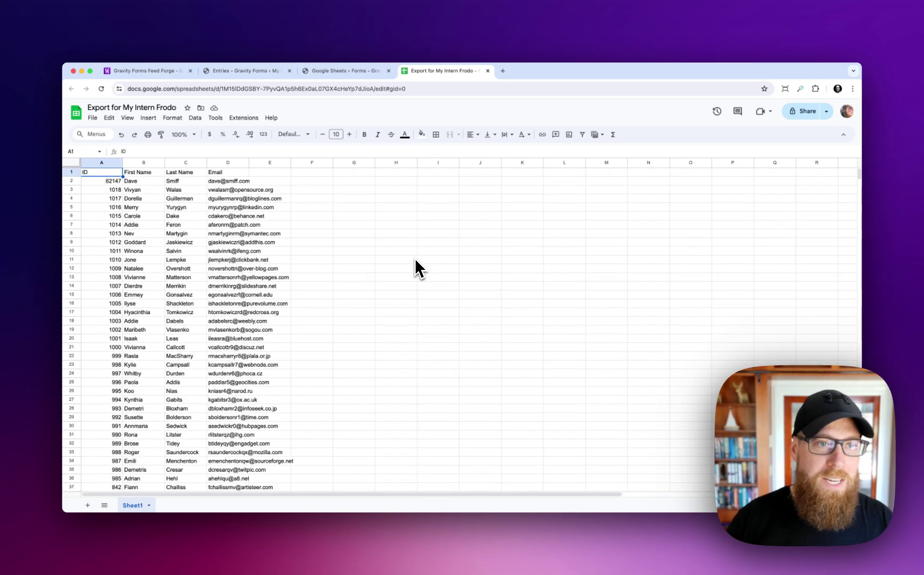
scroll(414, 258, "down", 3)
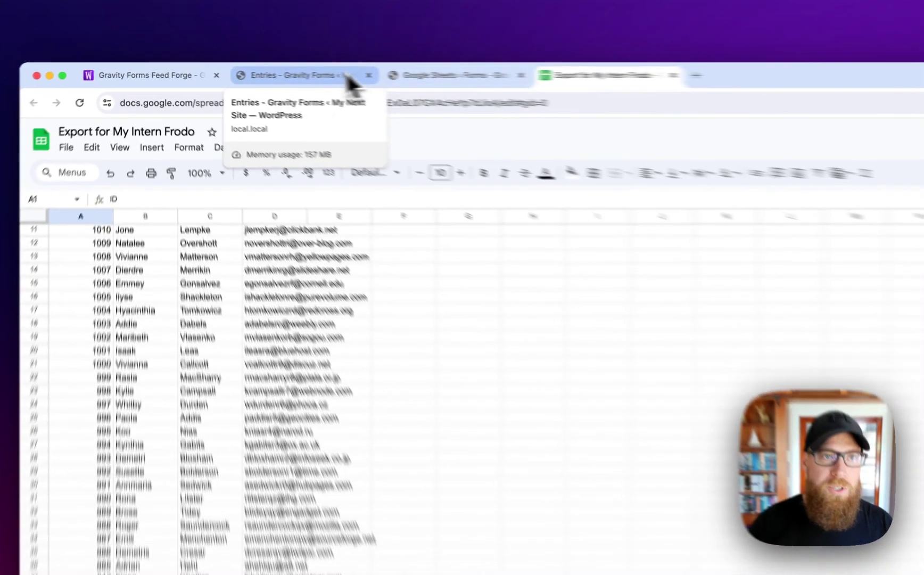
Return to the Sample Data Form entries list with Feed Forge's 969-remaining notice
left_click(345, 80)
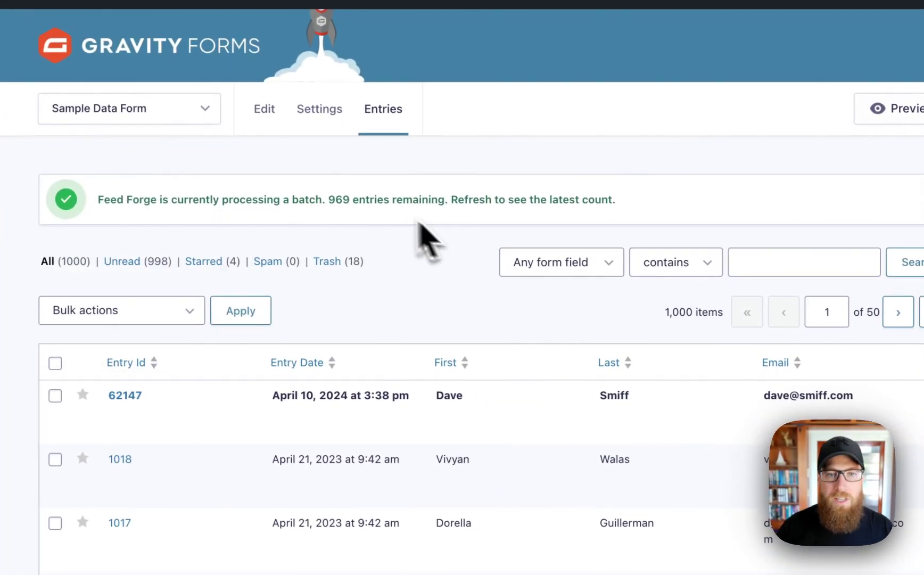